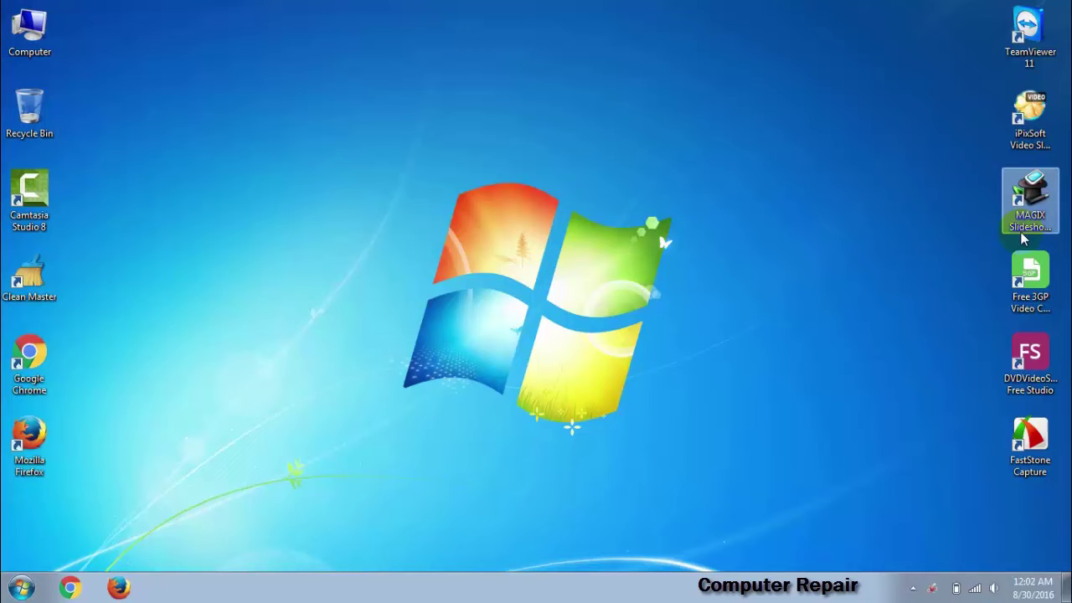
- Open the Computer window maximized and select Removable Disk (G:)
key("super+e")
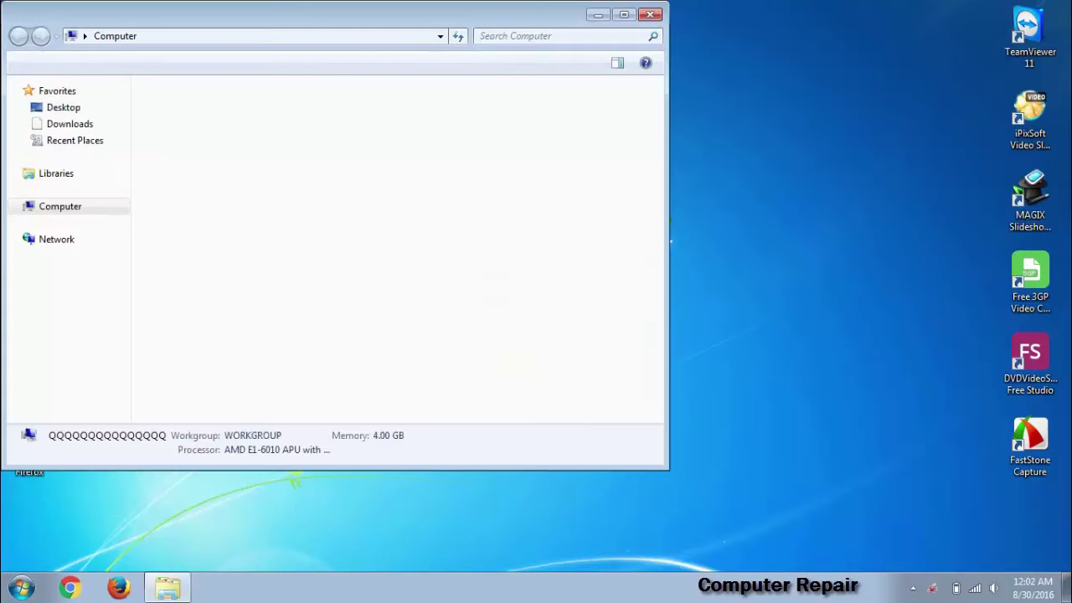
left_click(624, 16)
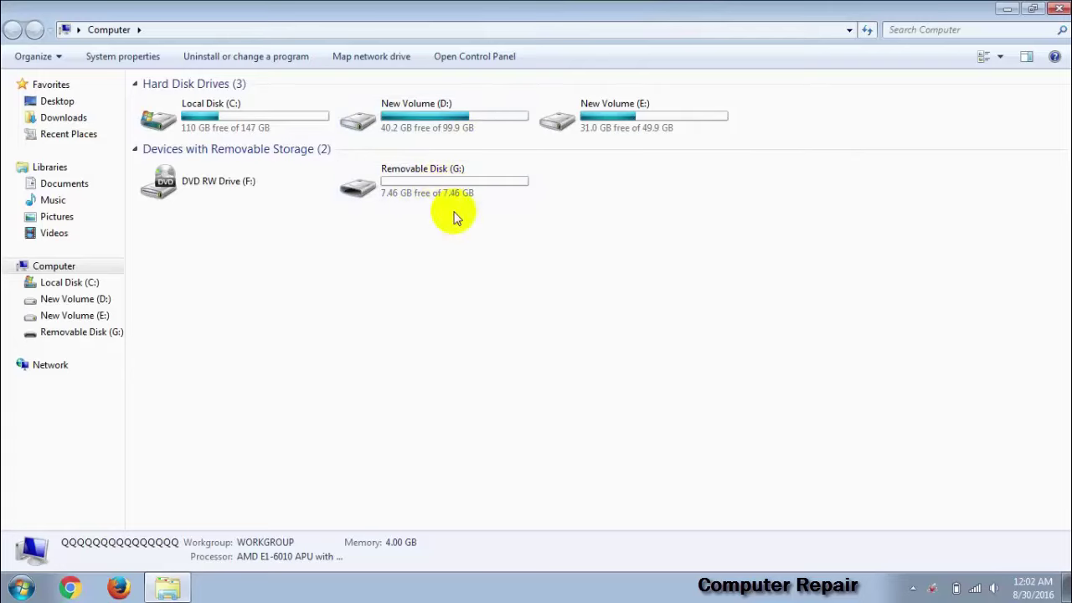
left_click(438, 172)
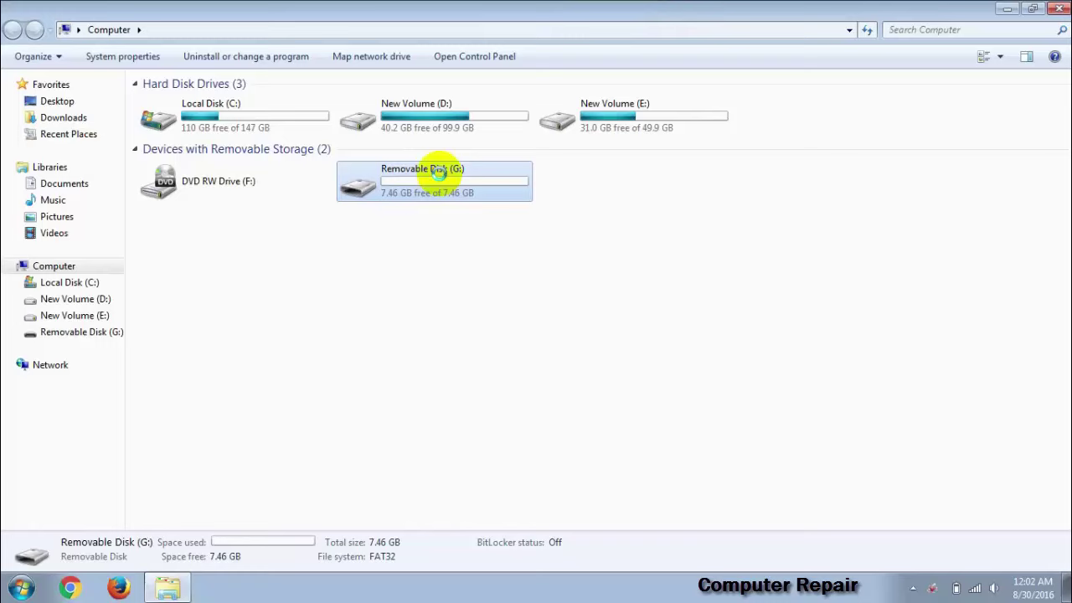
- Quick-format Removable Disk (G:) as FAT32 with default settings, confirming the data erase
right_click(438, 171)
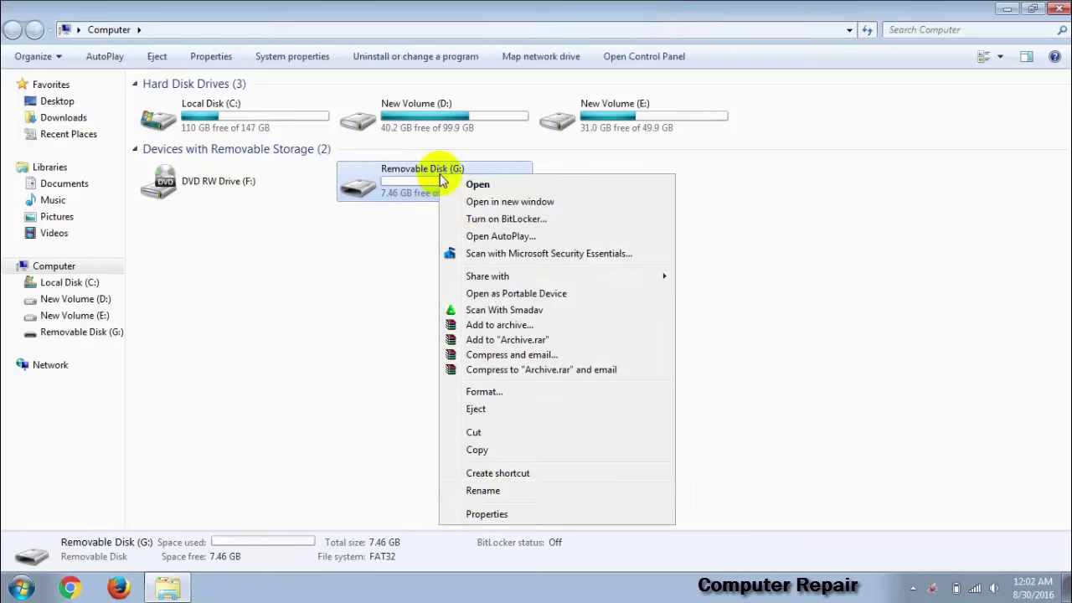
left_click(481, 391)
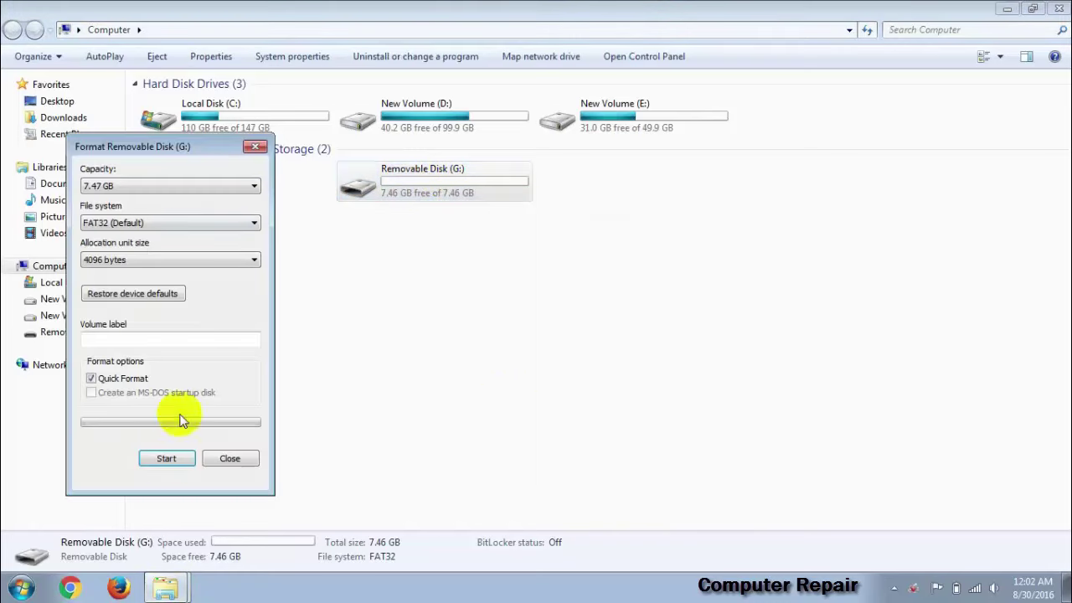
left_click(170, 460)
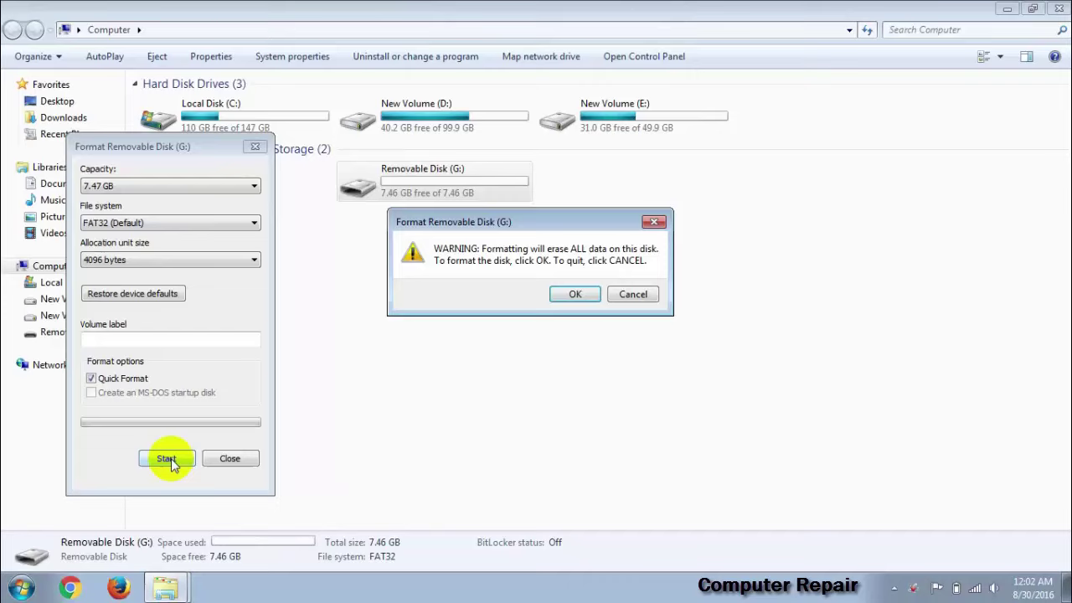
left_click(589, 293)
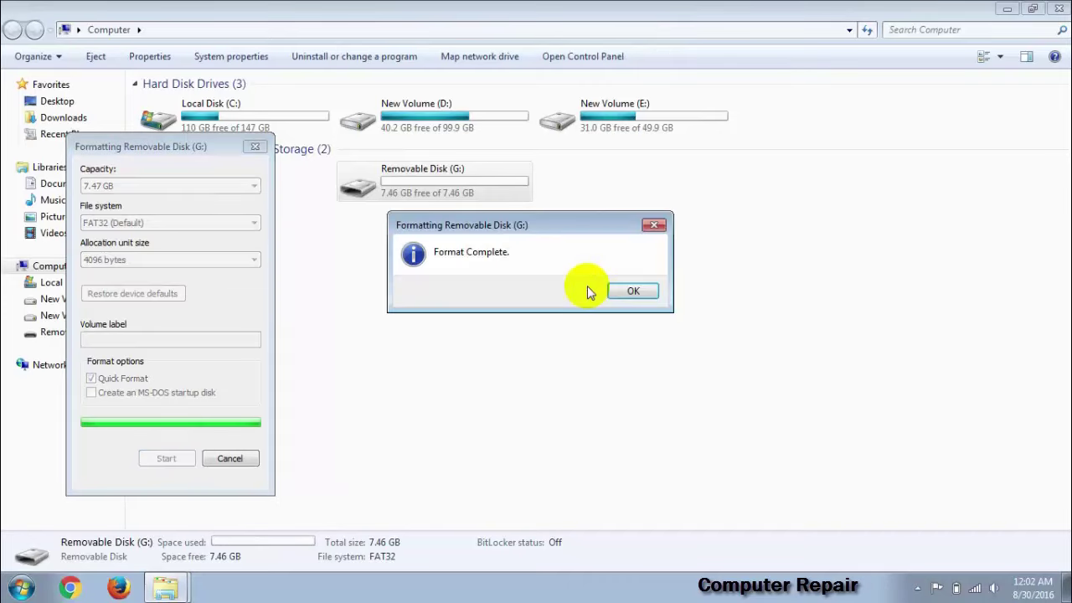
left_click(631, 289)
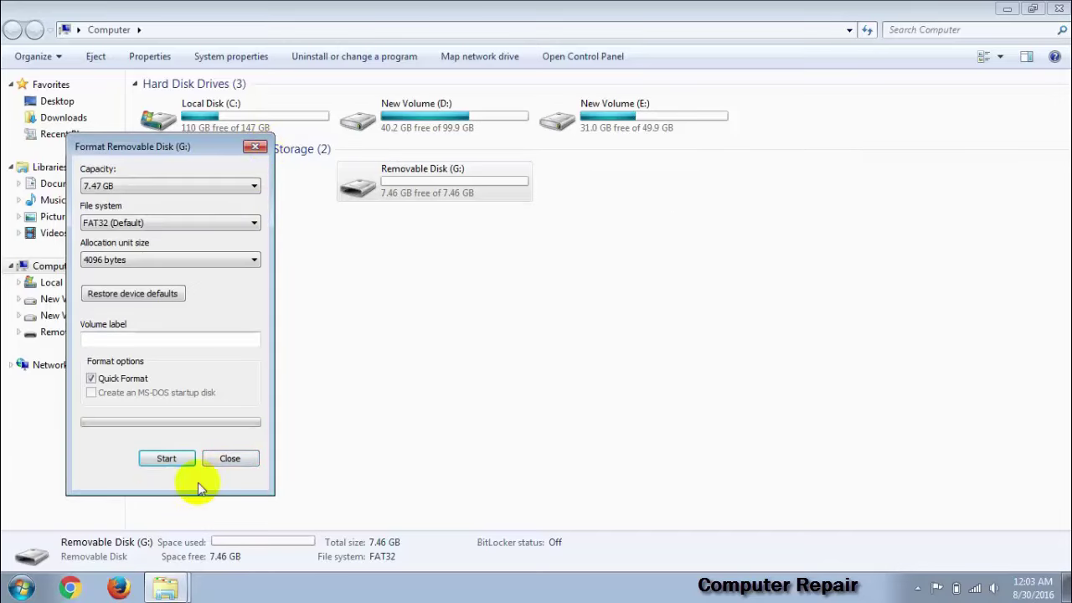
left_click(230, 459)
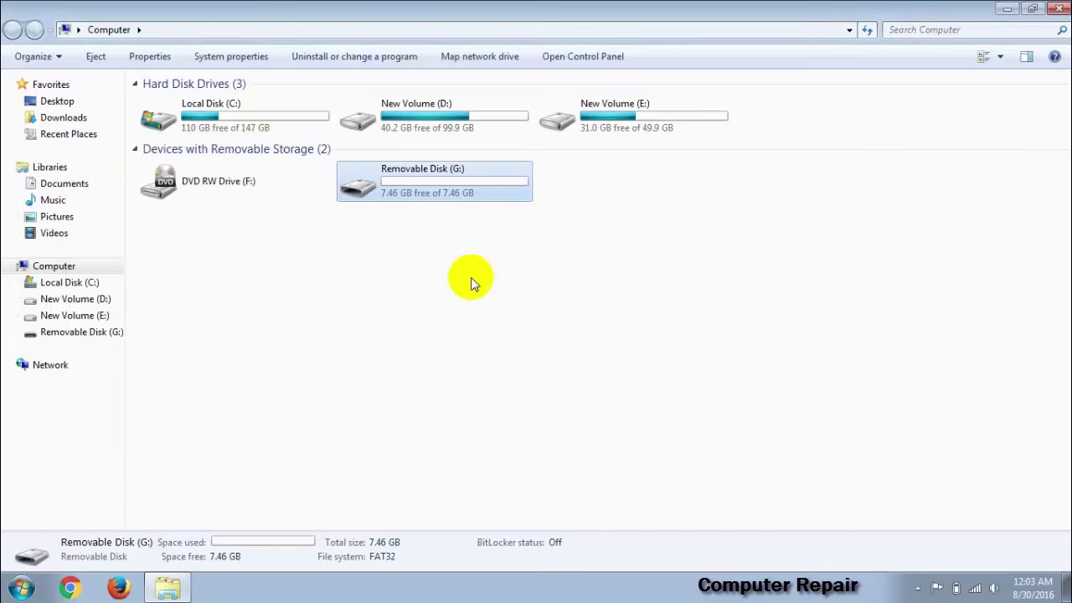
- Check the ReadyBoost tab of Removable Disk (G:) Properties, which reports the Sysmain service is off
right_click(436, 181)
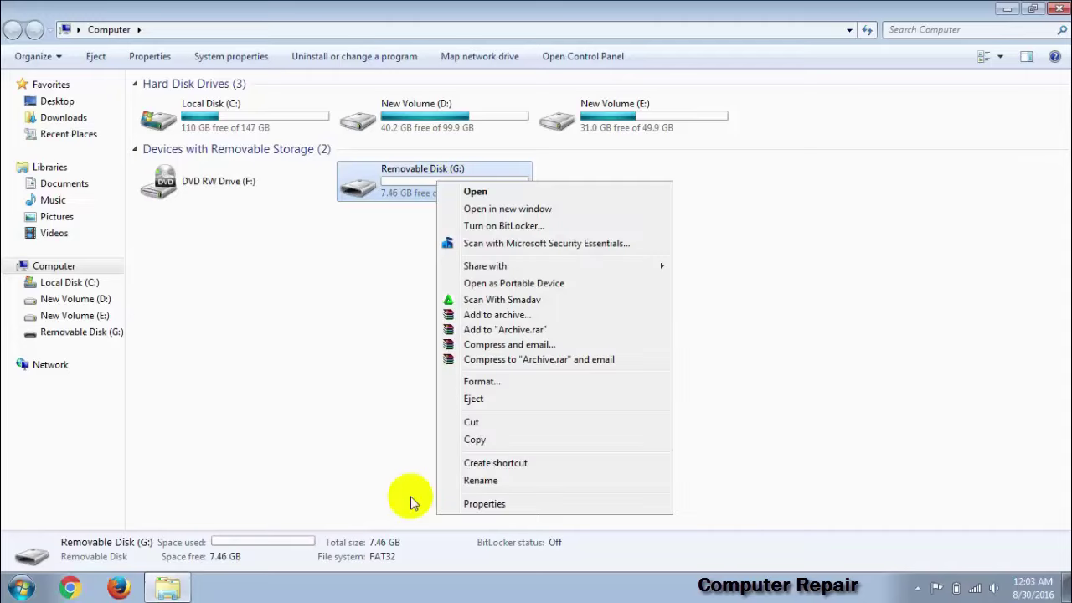
left_click(488, 503)
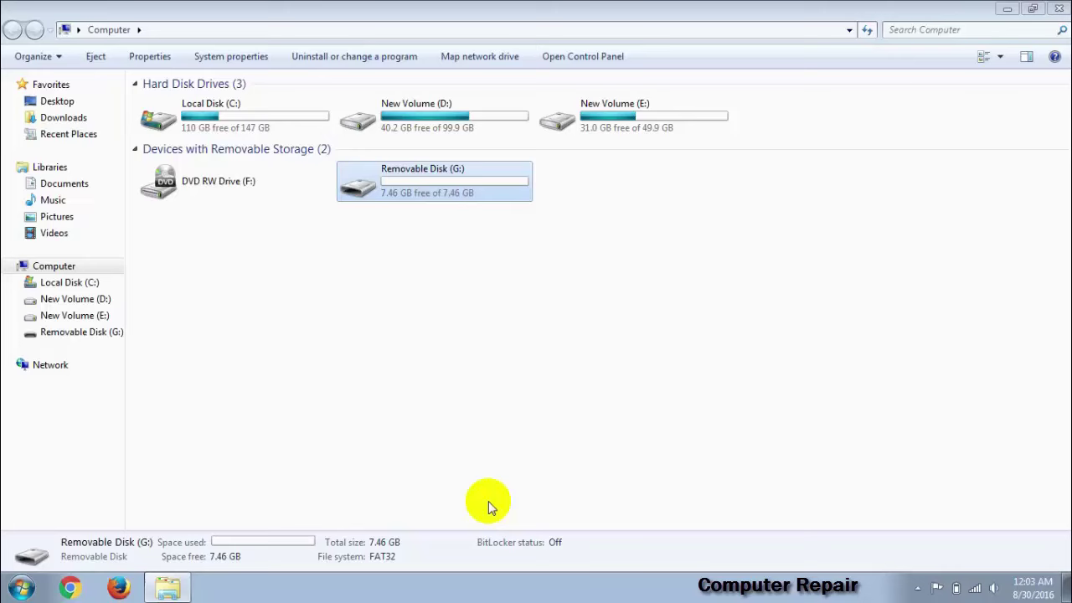
left_click_drag(638, 195, 624, 137)
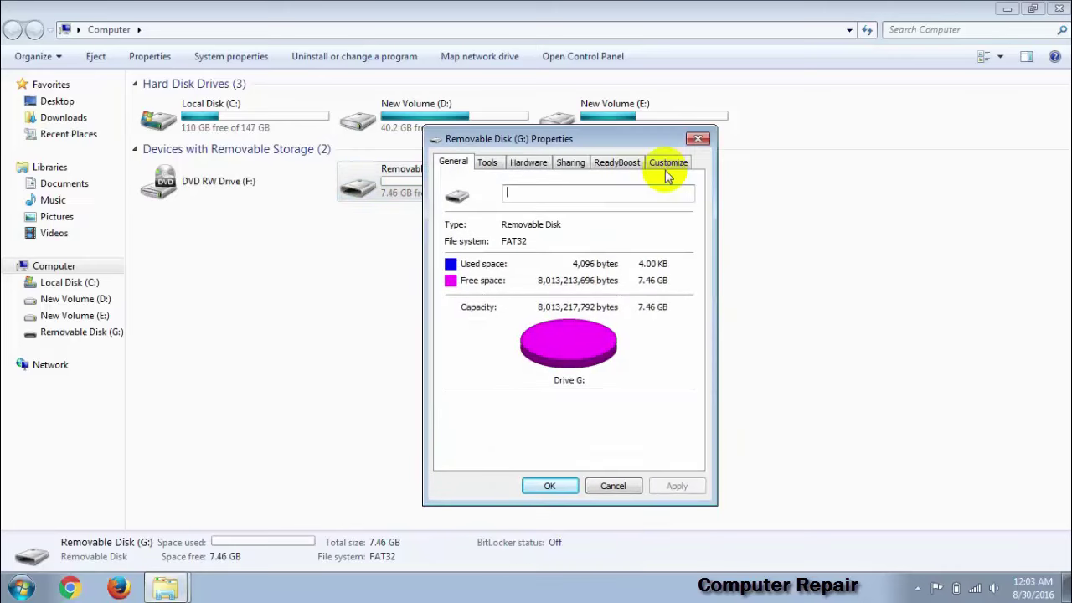
left_click(622, 165)
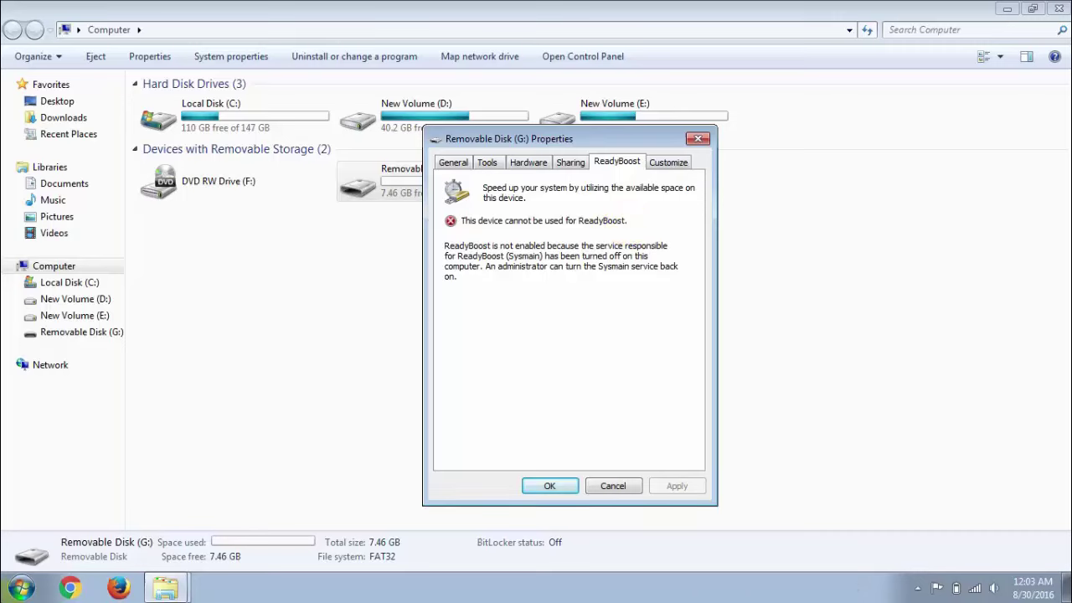
left_click(21, 588)
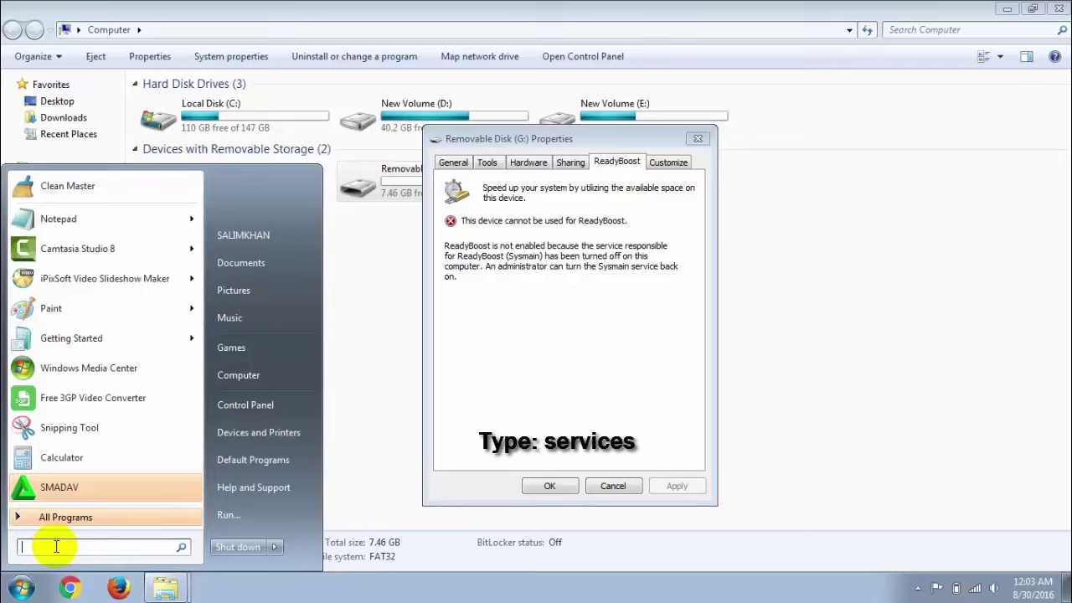
- Launch the Services console via a 'services' search, maximized and scrolled to Superfetch
type("servi")
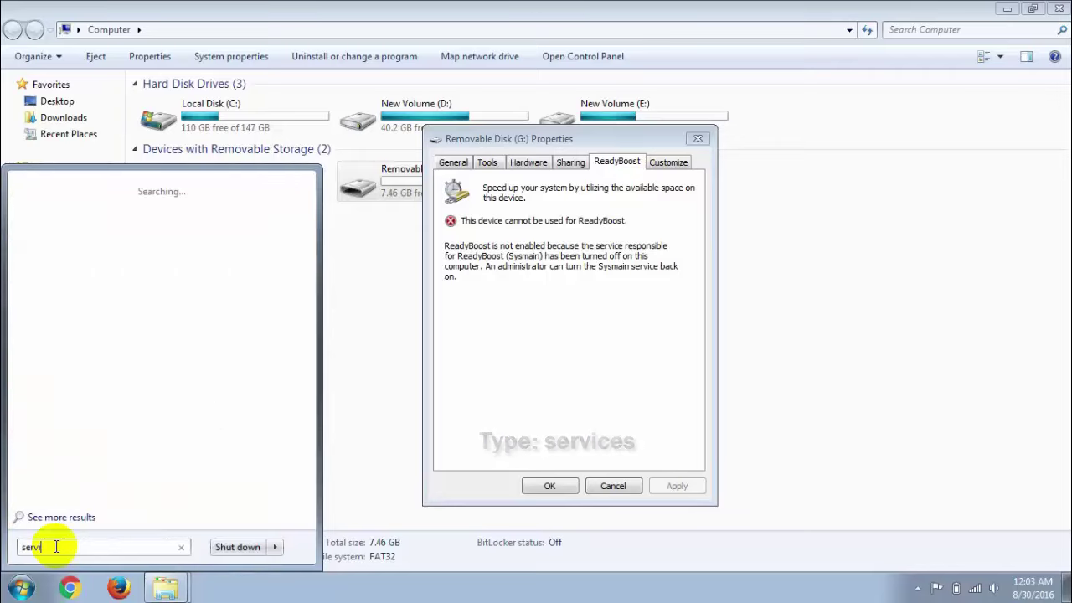
type("ces")
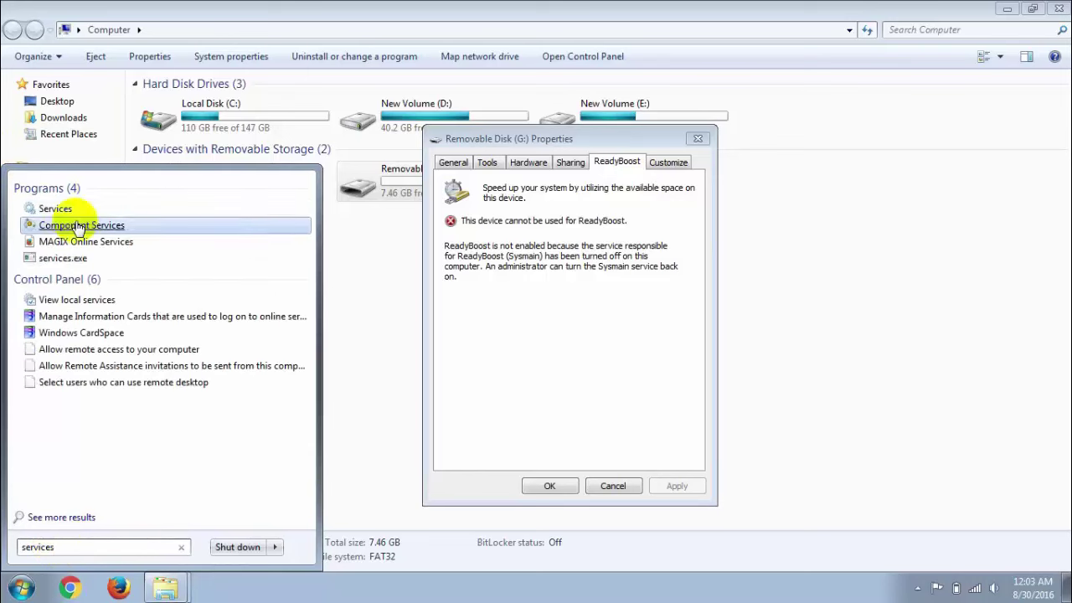
left_click(53, 208)
left_click(664, 68)
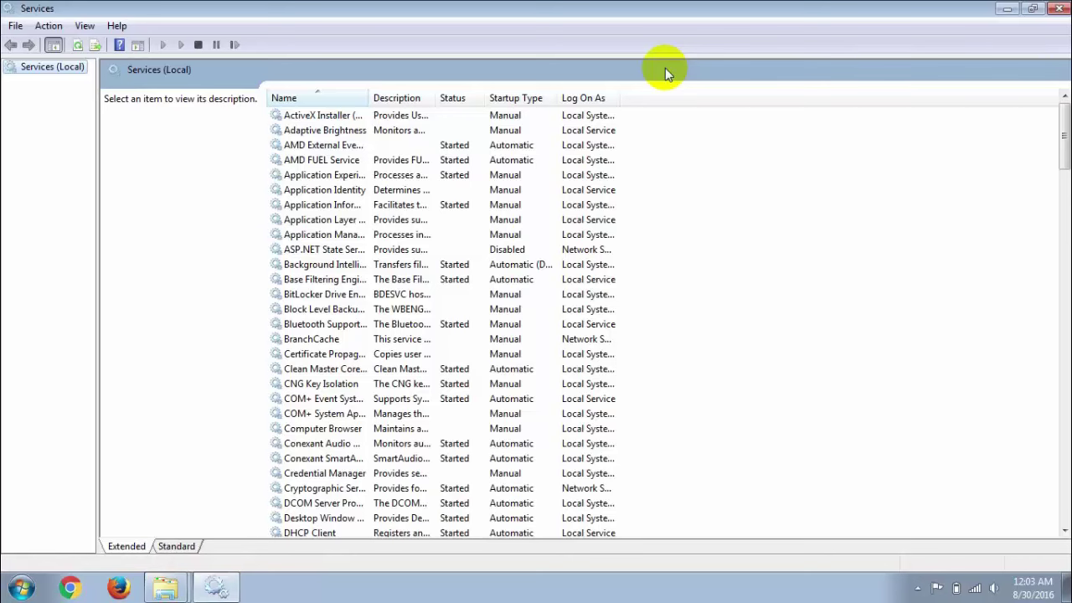
scroll(904, 286, "down", 6)
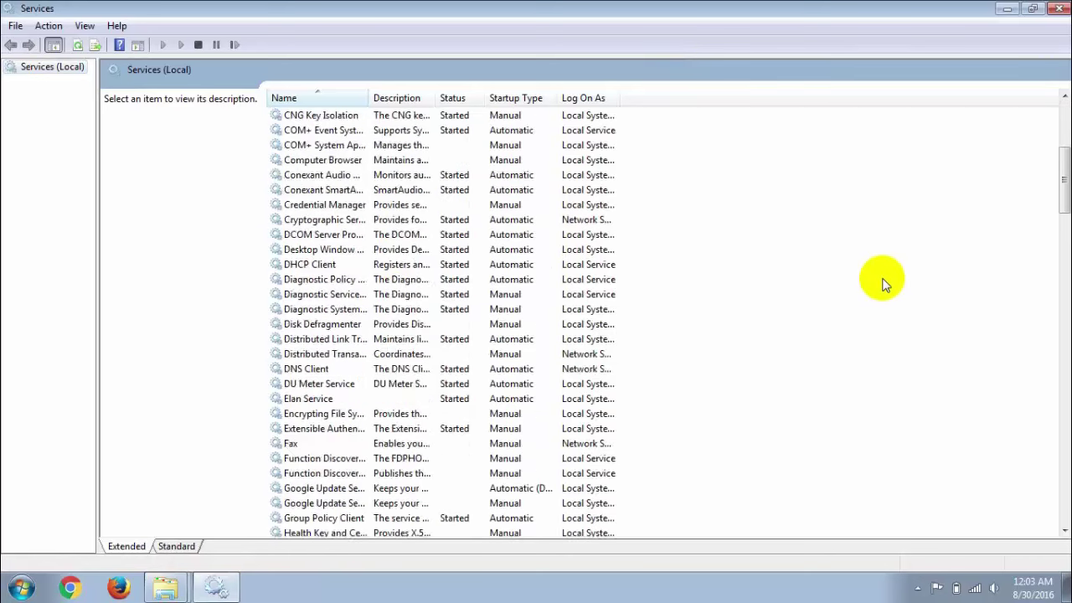
scroll(879, 283, "down", 20)
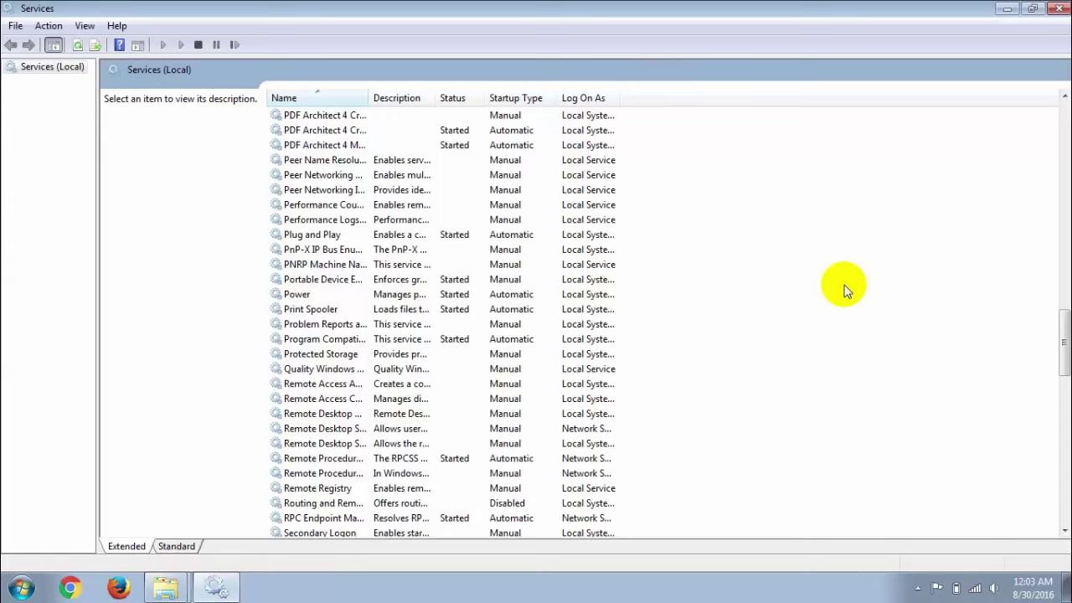
scroll(839, 290, "down", 9)
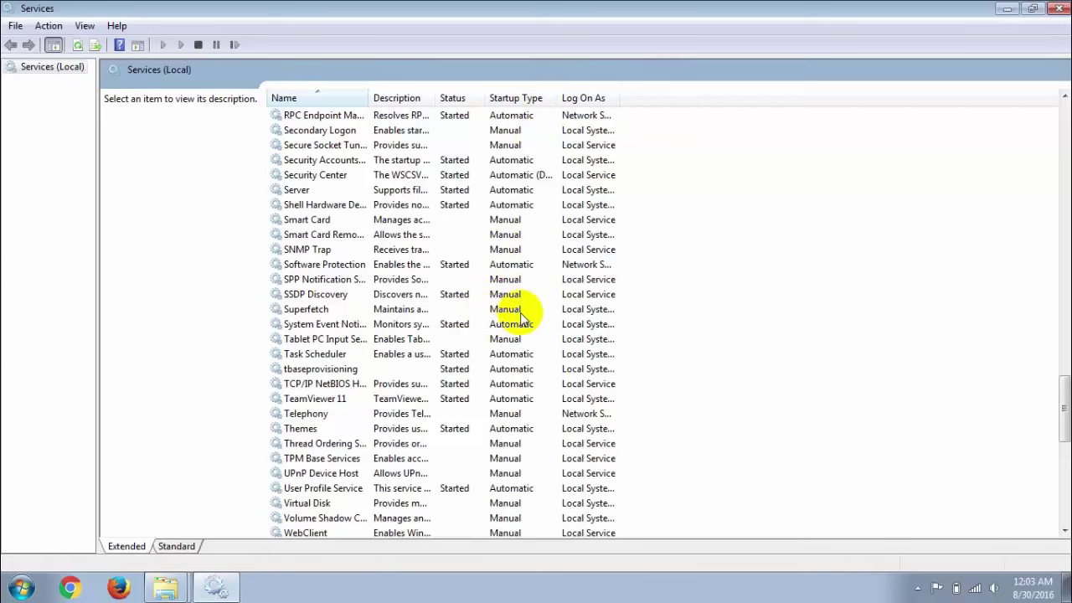
- Set the Superfetch service's startup type to Automatic and apply it
left_click(413, 310)
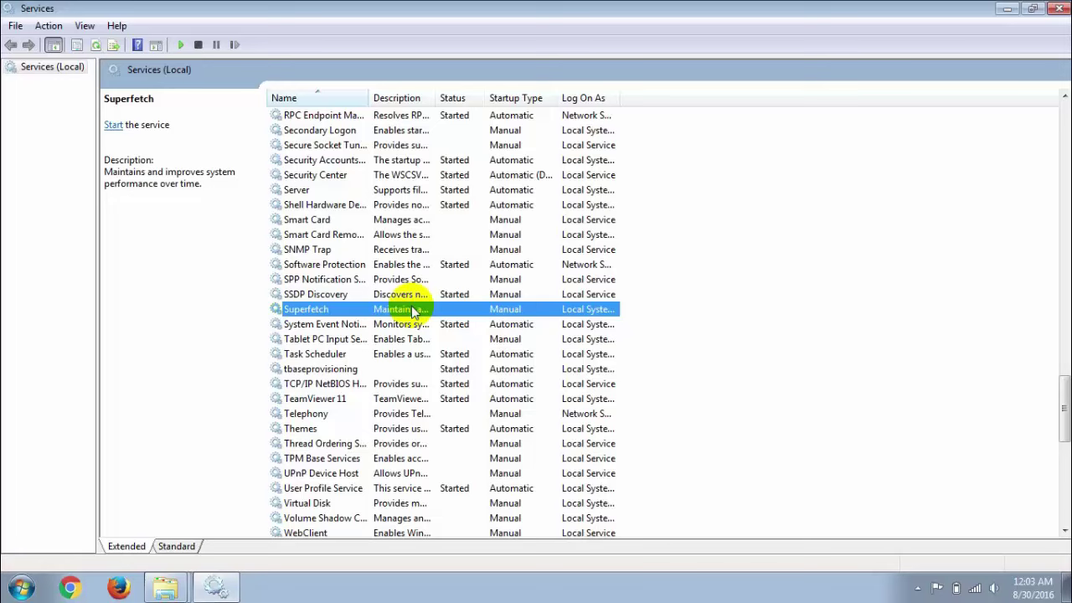
right_click(412, 314)
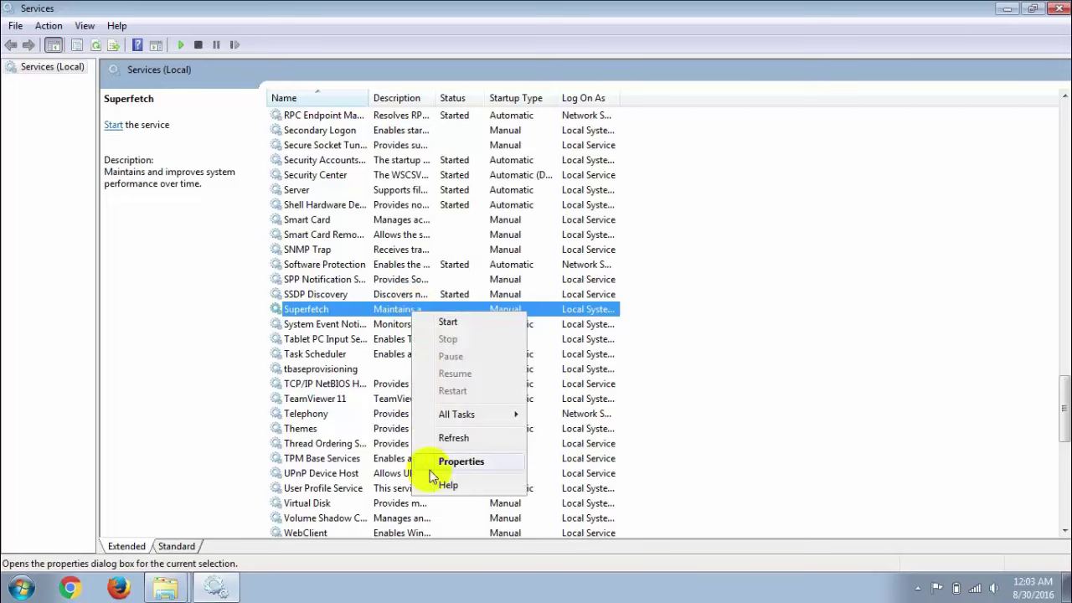
left_click(448, 458)
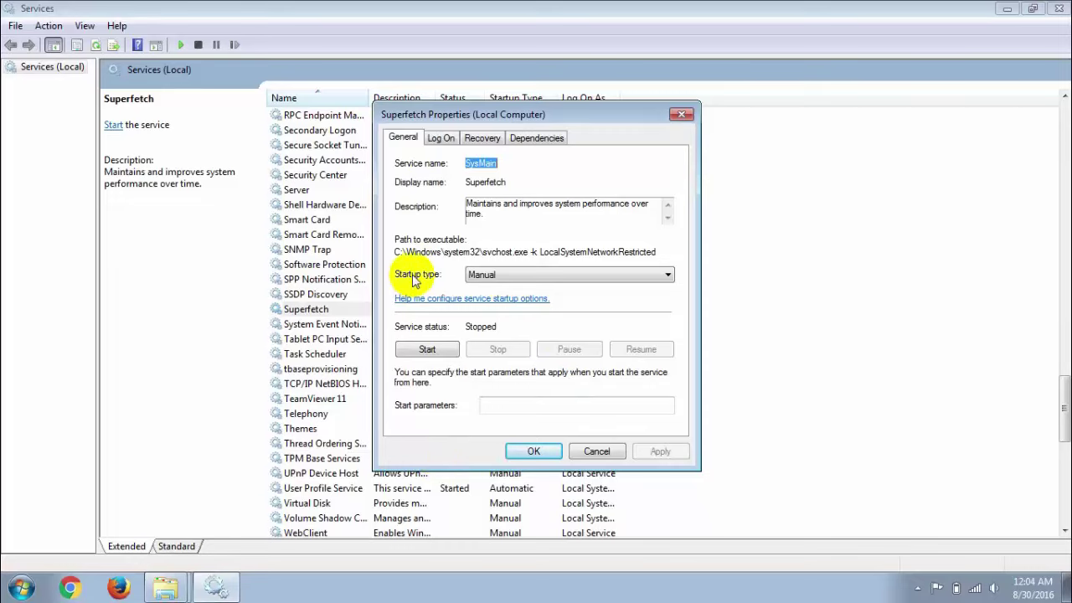
left_click(651, 275)
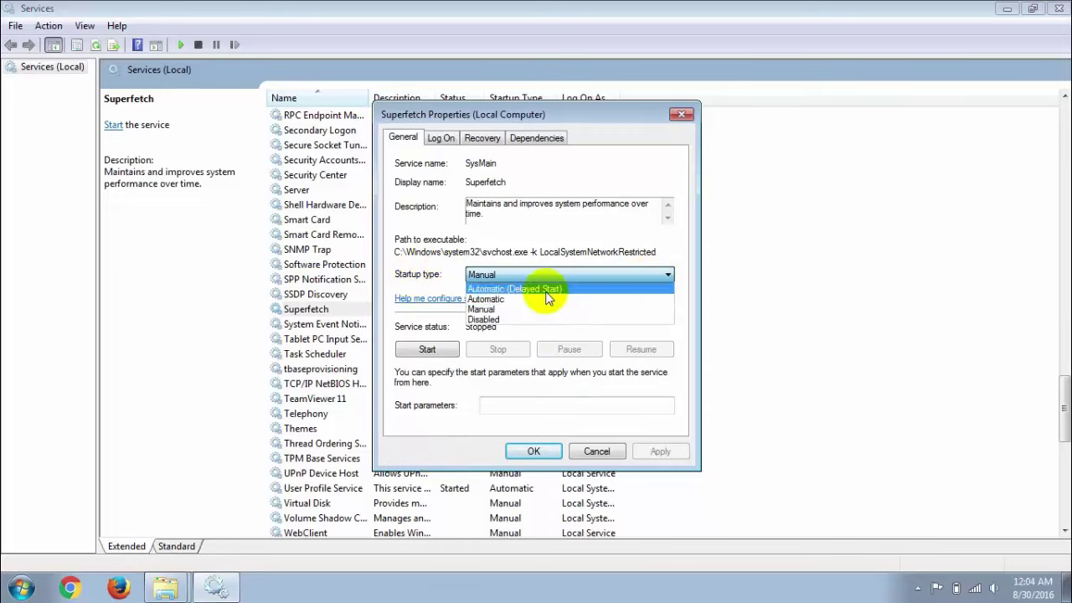
left_click(501, 300)
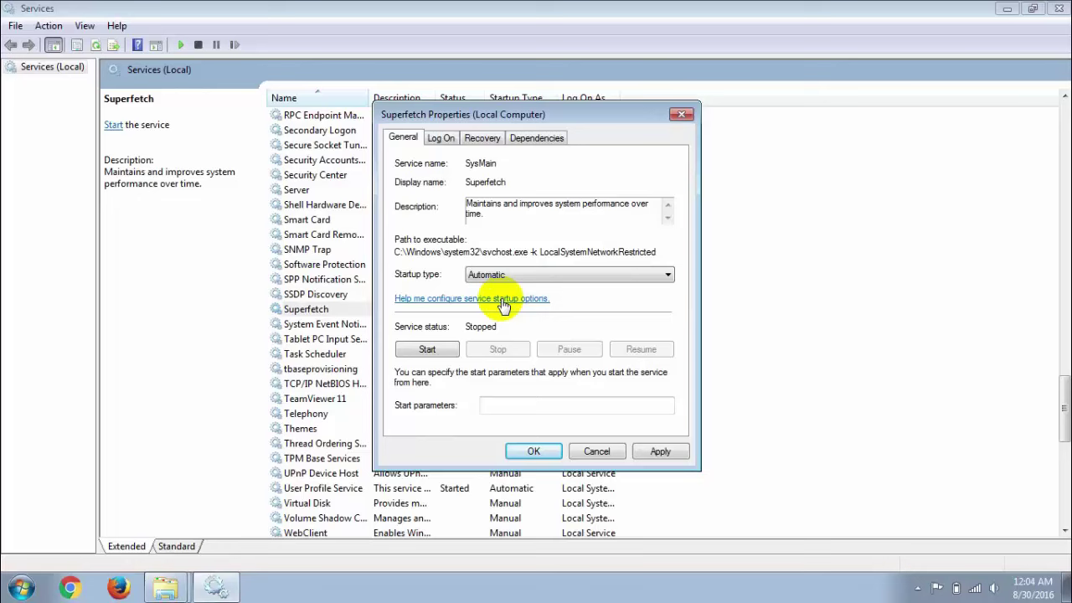
left_click(660, 451)
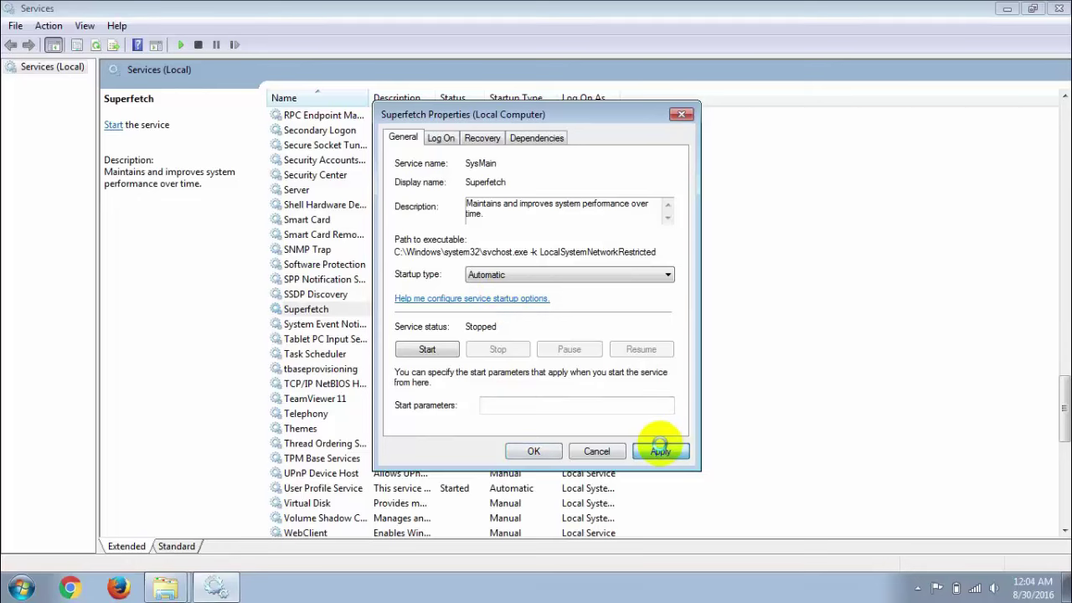
left_click(546, 450)
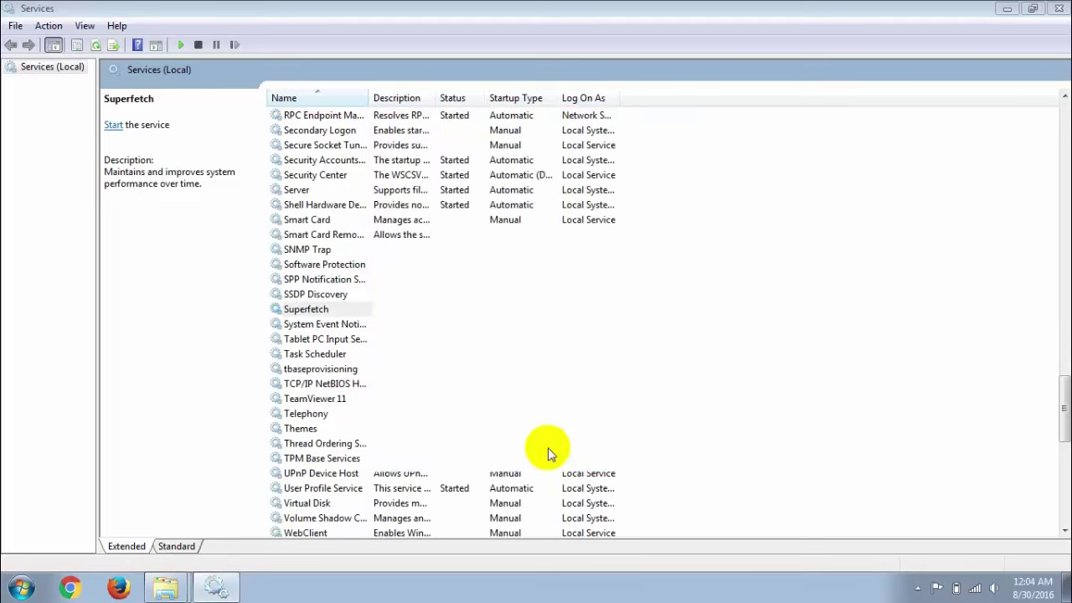
- Start the Superfetch service and close the Services window
right_click(346, 311)
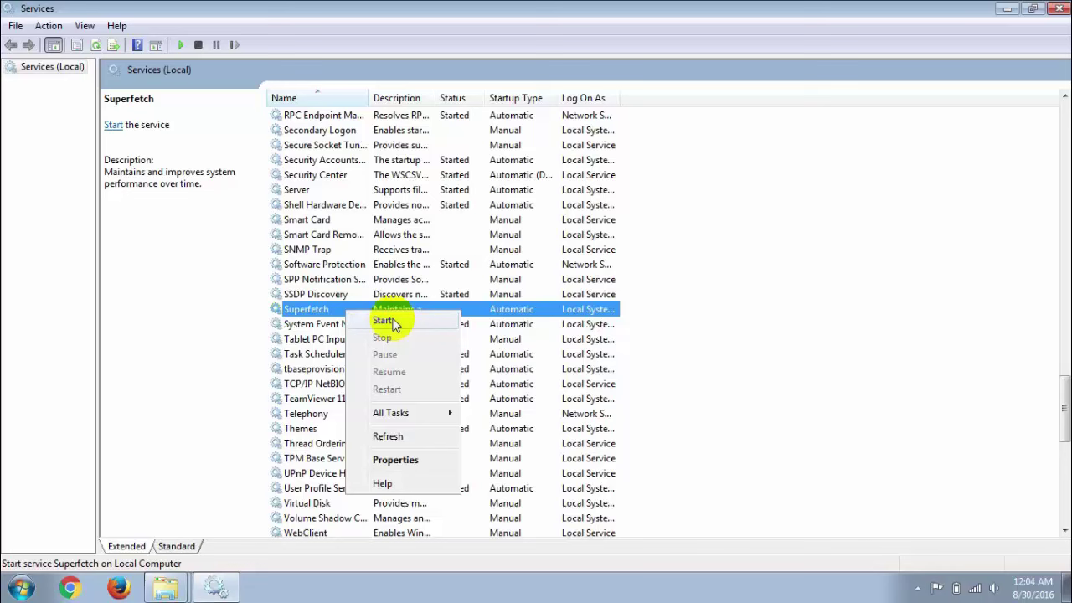
left_click(384, 321)
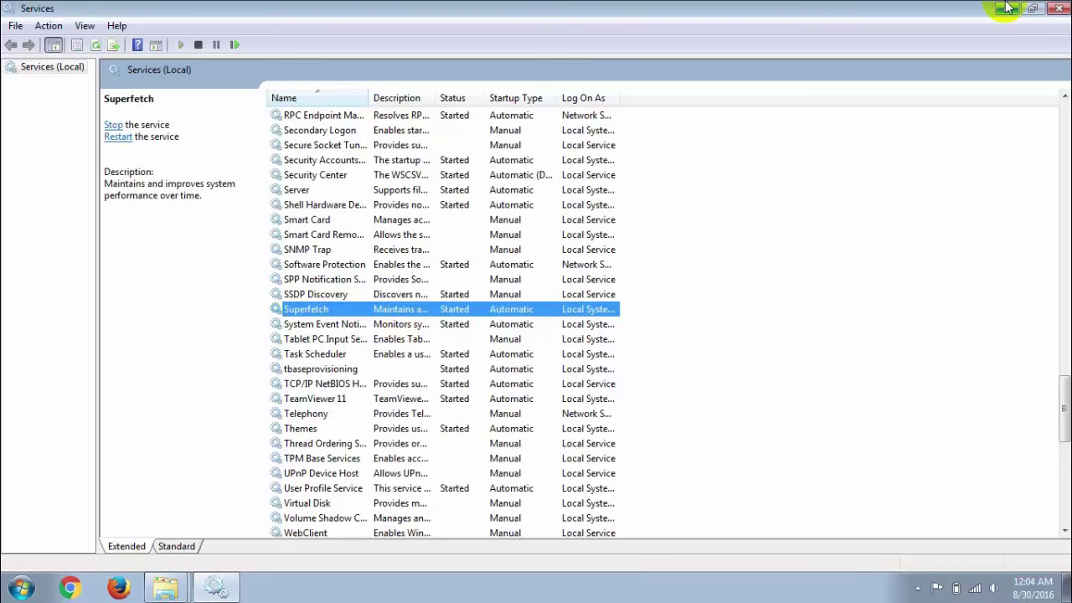
left_click(1058, 9)
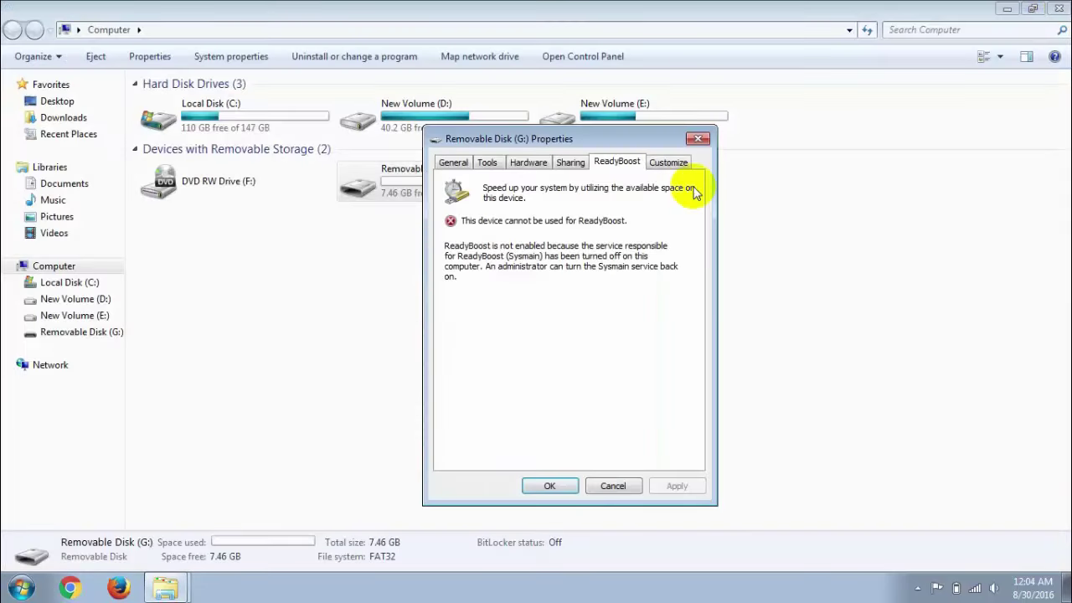
- Replace the outdated Removable Disk (G:) Properties with a fresh one on the ReadyBoost tab, suggesting 4094 MB
left_click(697, 139)
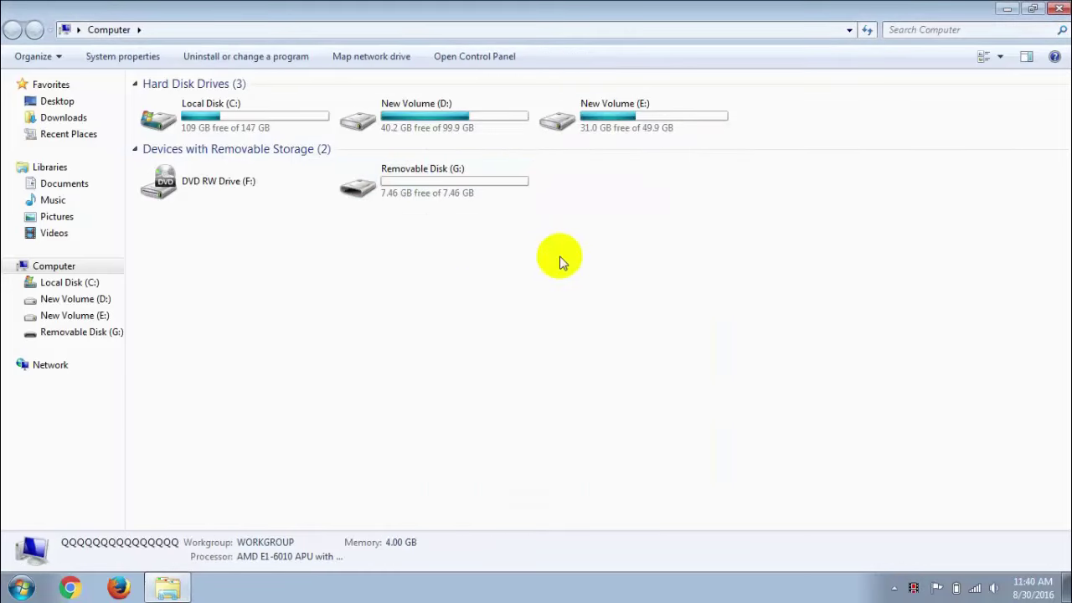
right_click(431, 195)
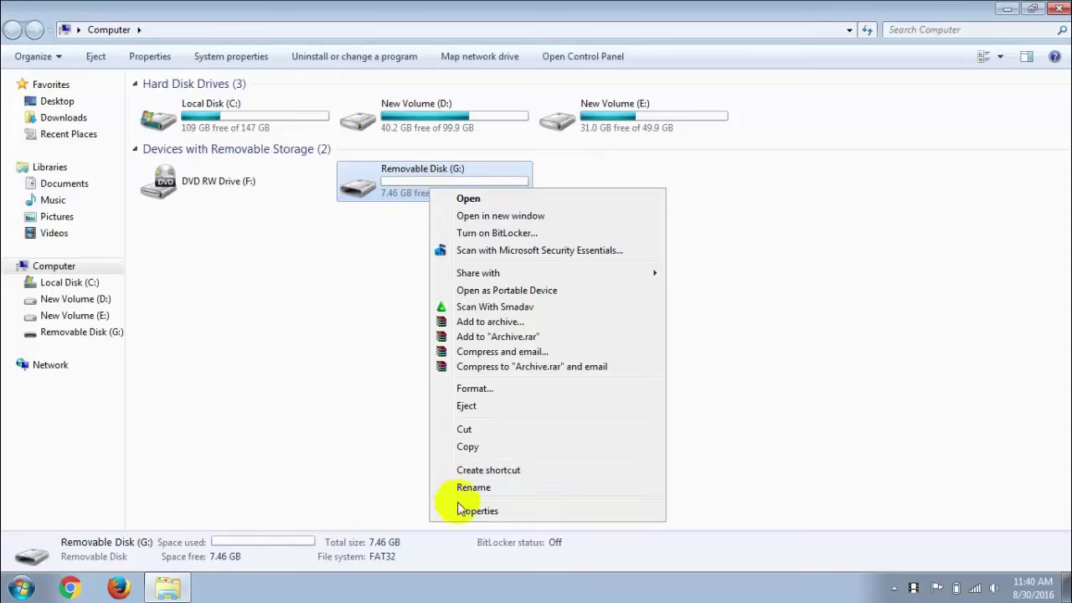
left_click(465, 509)
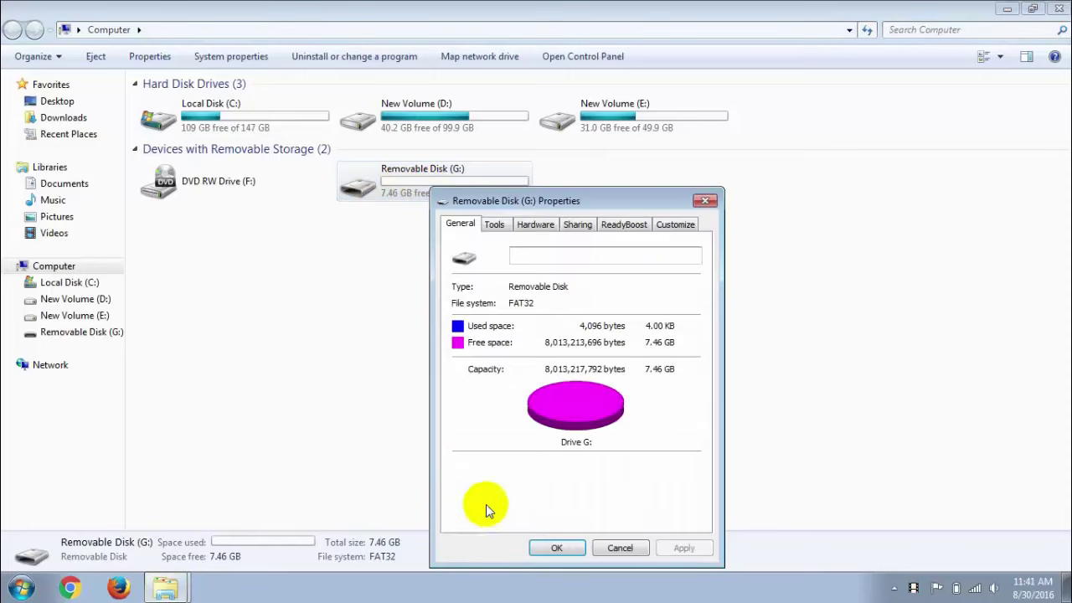
left_click_drag(623, 203, 620, 164)
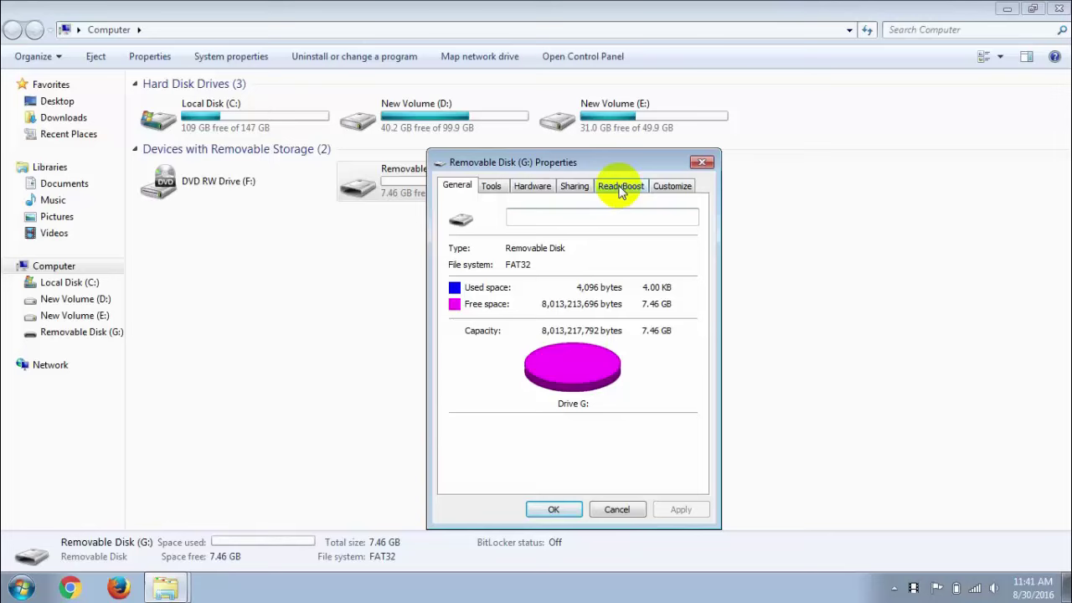
left_click(616, 189)
left_click_drag(608, 167, 607, 122)
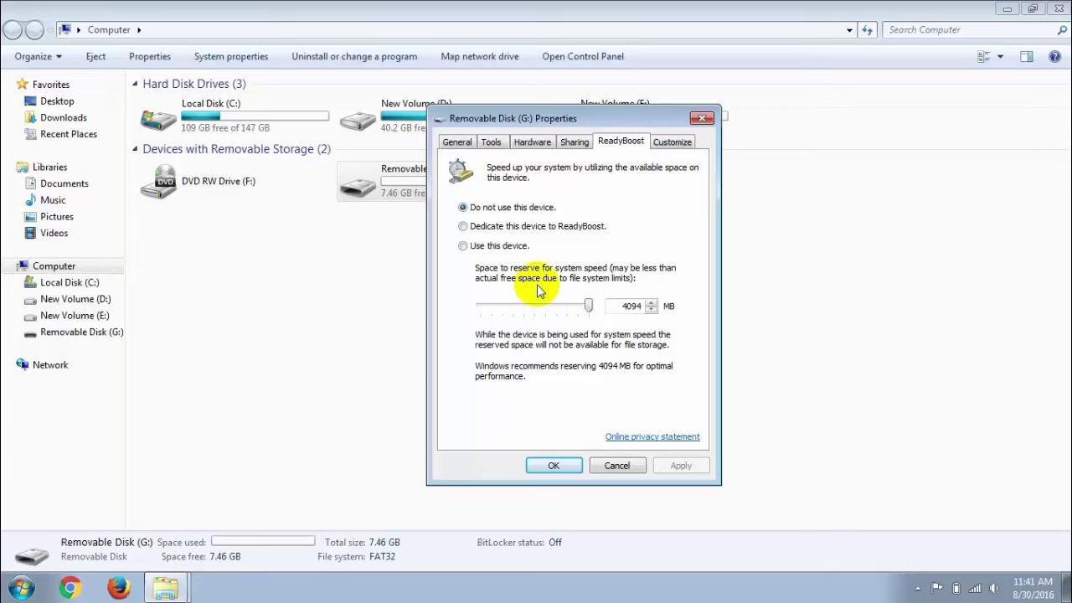
- Choose 'Use this device' for ReadyBoost on G: with 4094 MB, apply and confirm
left_click(464, 249)
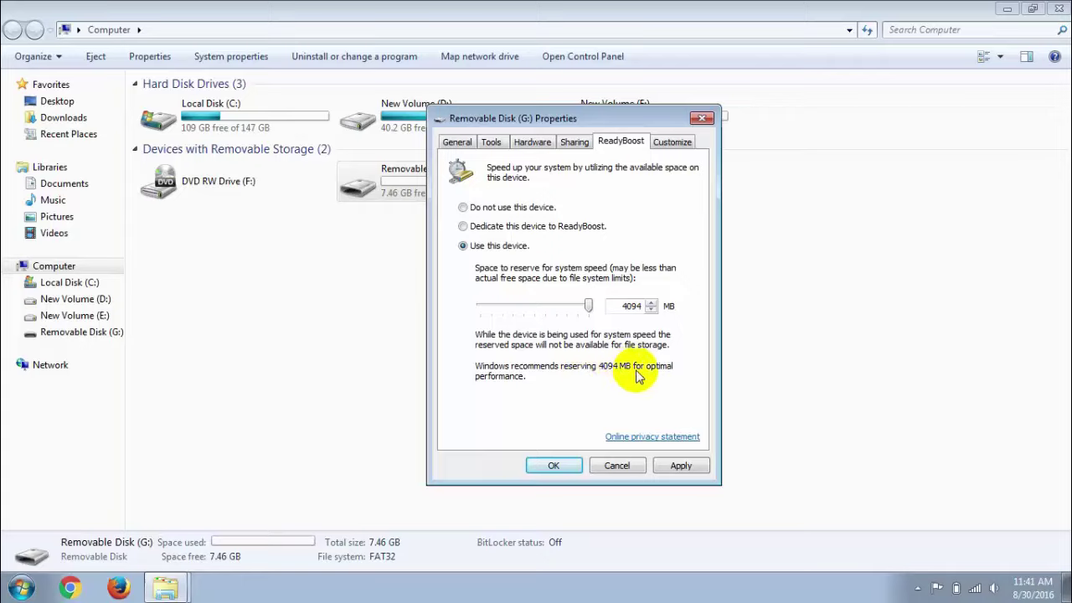
left_click(683, 466)
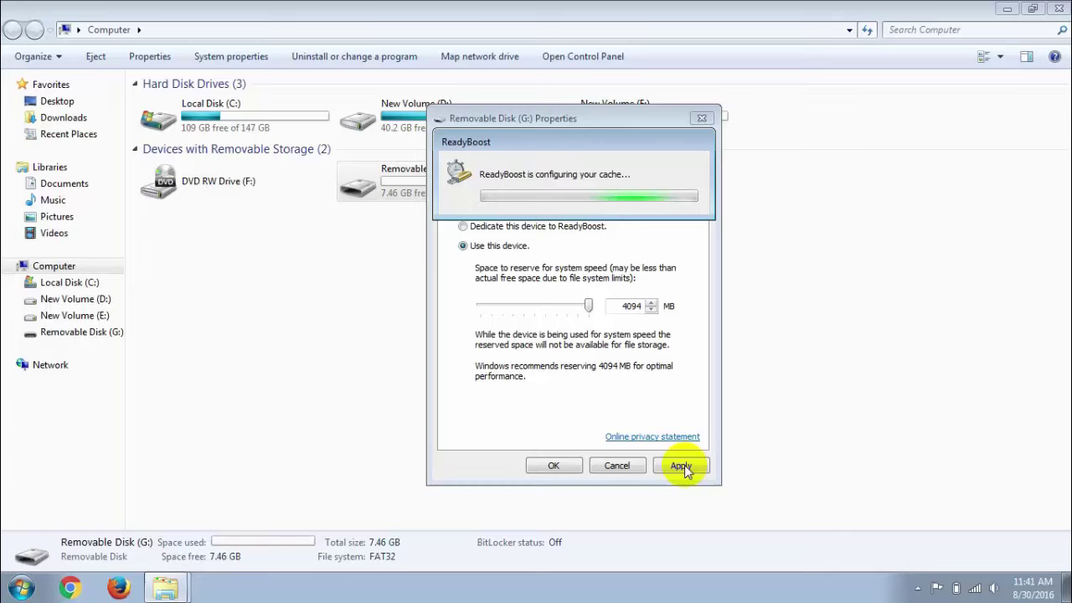
left_click(555, 466)
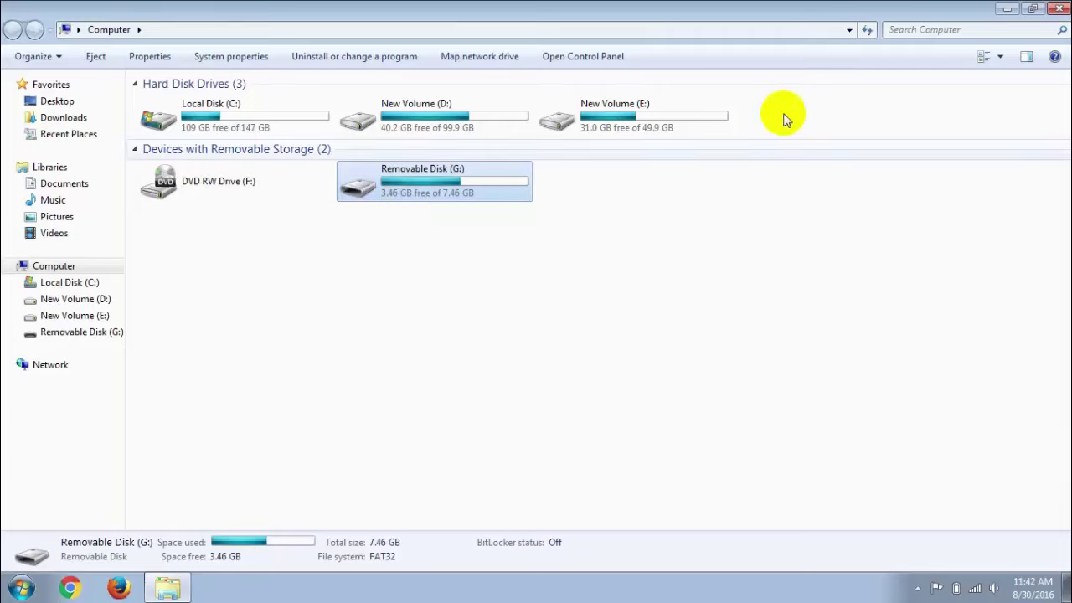
- Close the Computer window to reveal the desktop
left_click(1059, 8)
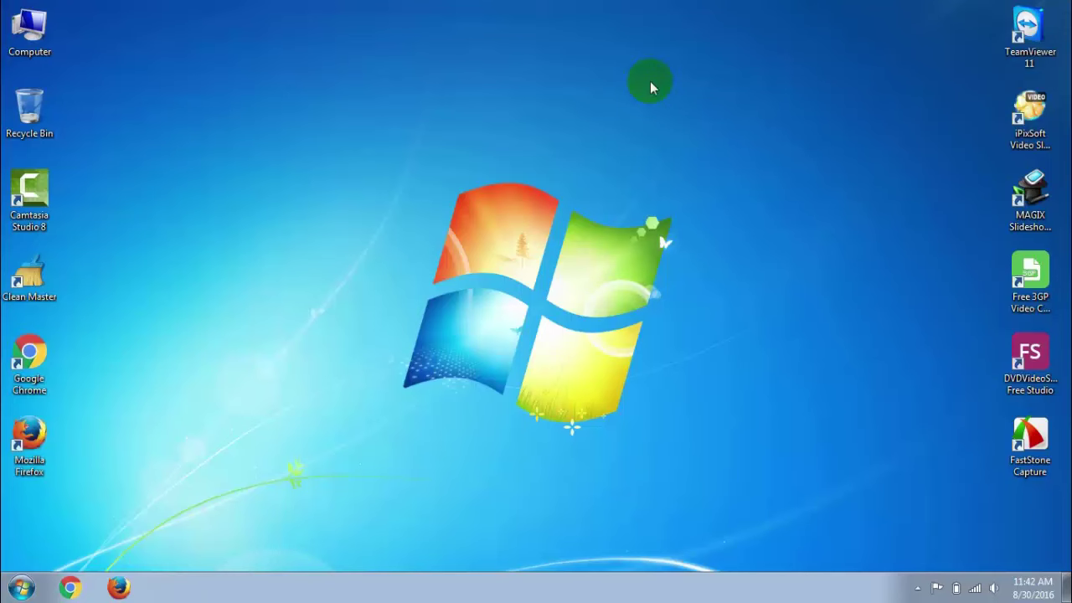